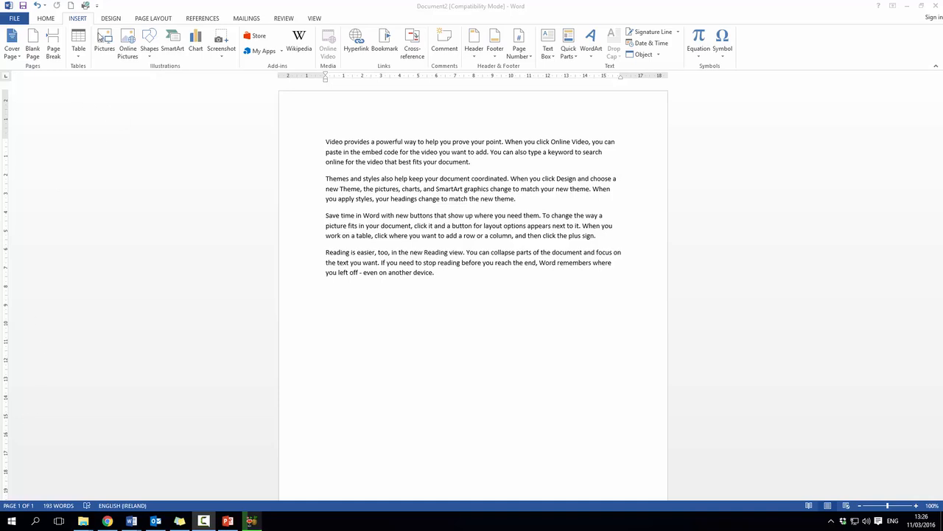
# Insert a 3-D Clustered Column chart on a new blank line above the first paragraph
pyautogui.click(323, 141)
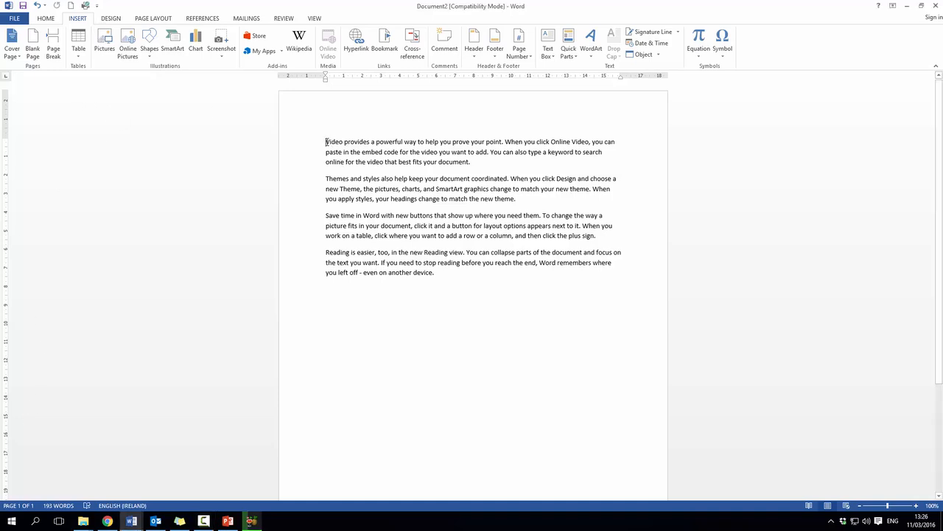
pyautogui.press('Return')
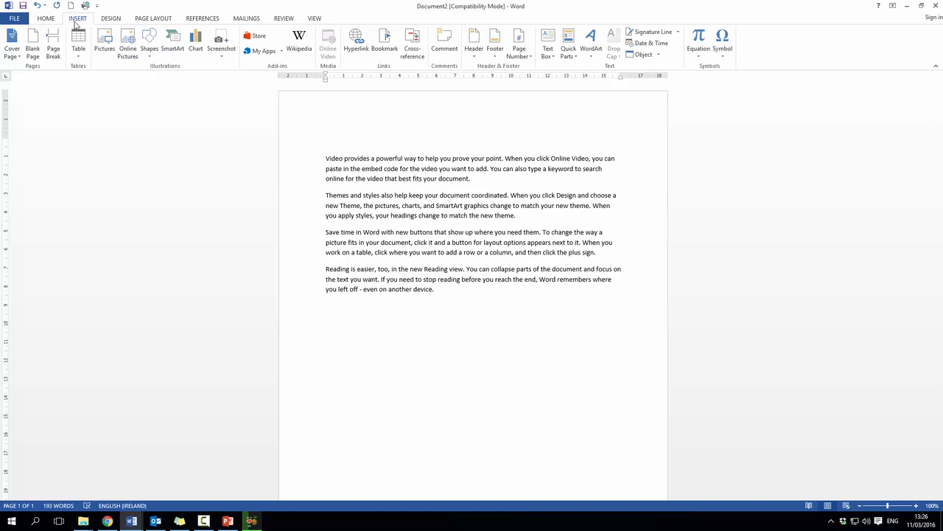
pyautogui.click(196, 49)
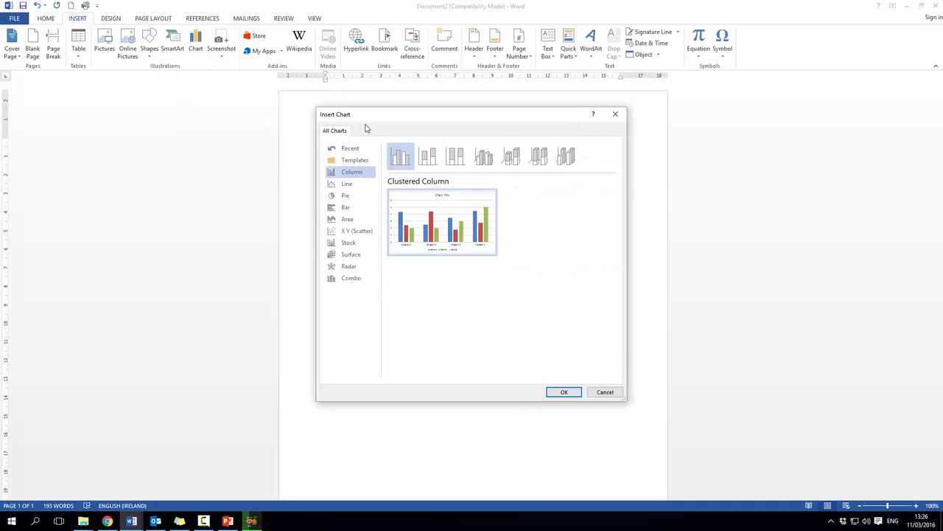
pyautogui.click(354, 183)
pyautogui.click(351, 196)
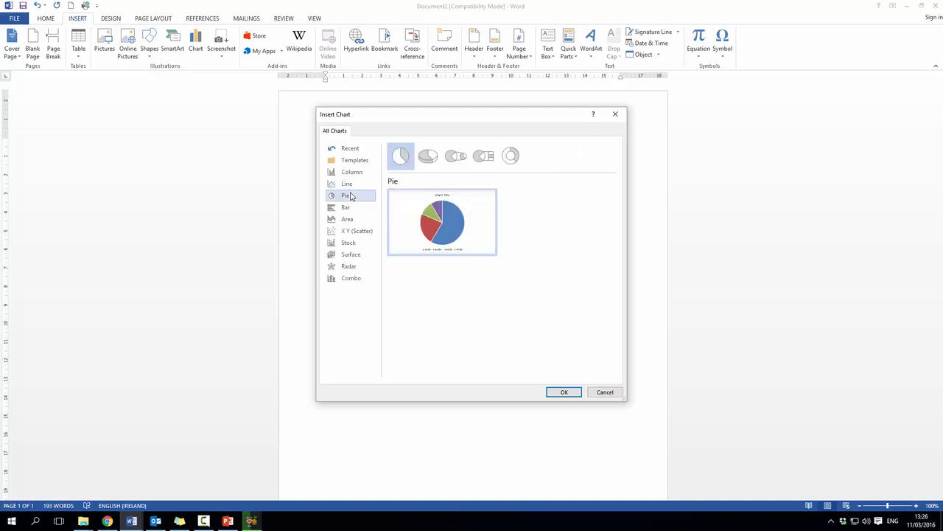
pyautogui.click(357, 174)
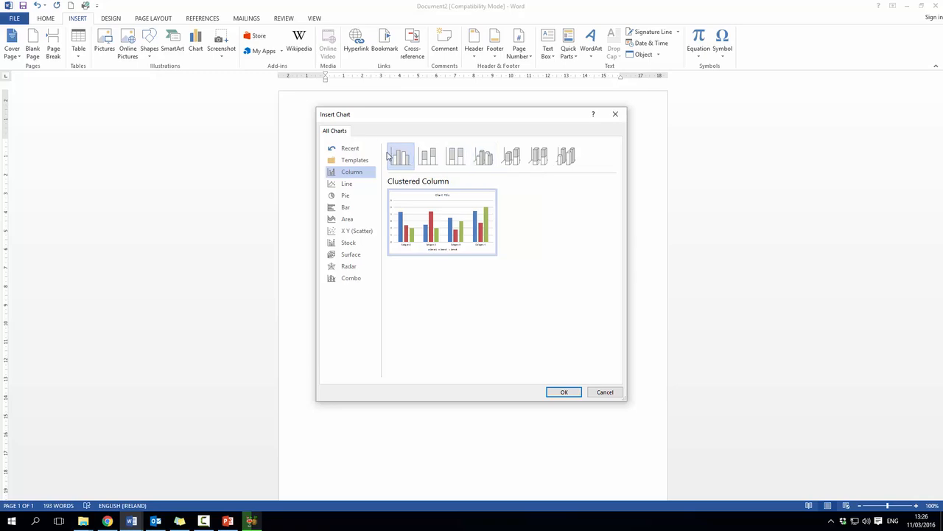
pyautogui.click(484, 160)
pyautogui.moveTo(422, 218)
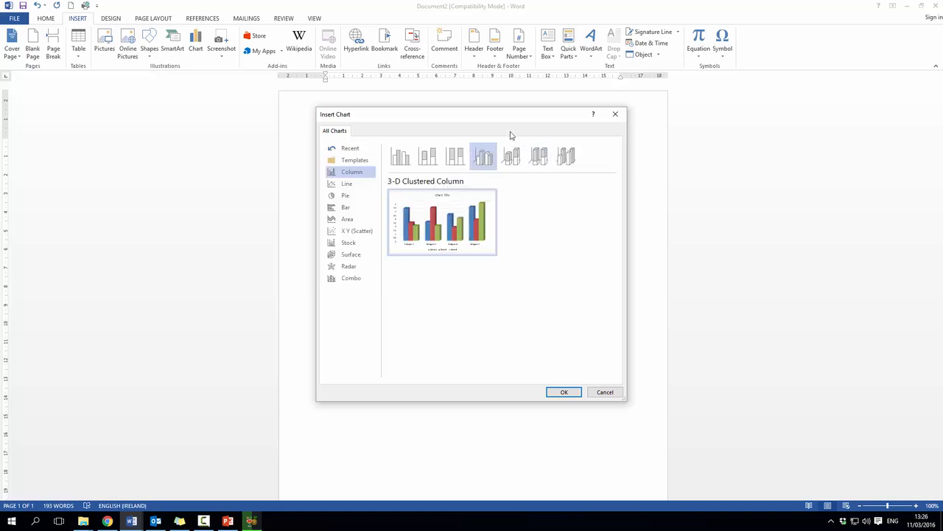
pyautogui.click(564, 393)
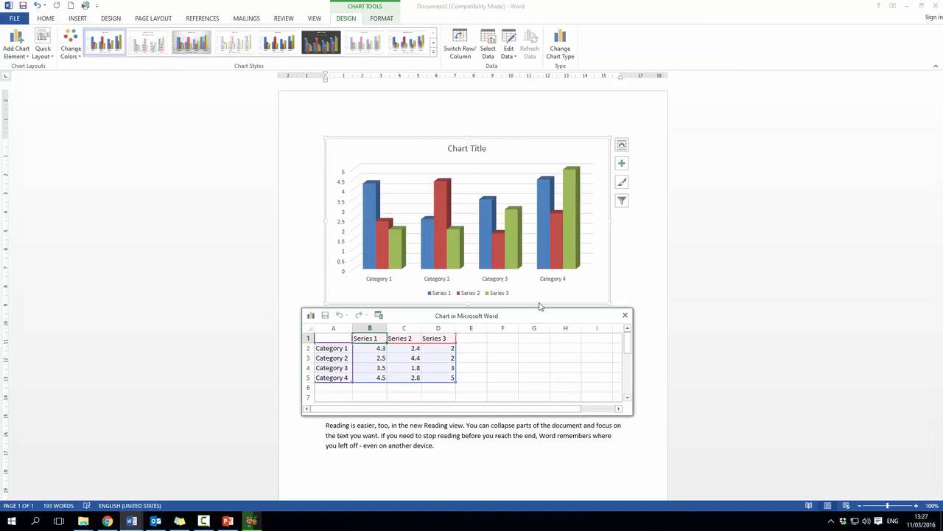
# Rename the four categories in the chart's data sheet to Hats, Coats, Shoes and socks
pyautogui.moveTo(526, 322)
pyautogui.mouseDown()
pyautogui.moveTo(567, 268)
pyautogui.moveTo(538, 283)
pyautogui.moveTo(554, 286)
pyautogui.moveTo(537, 313)
pyautogui.mouseUp()
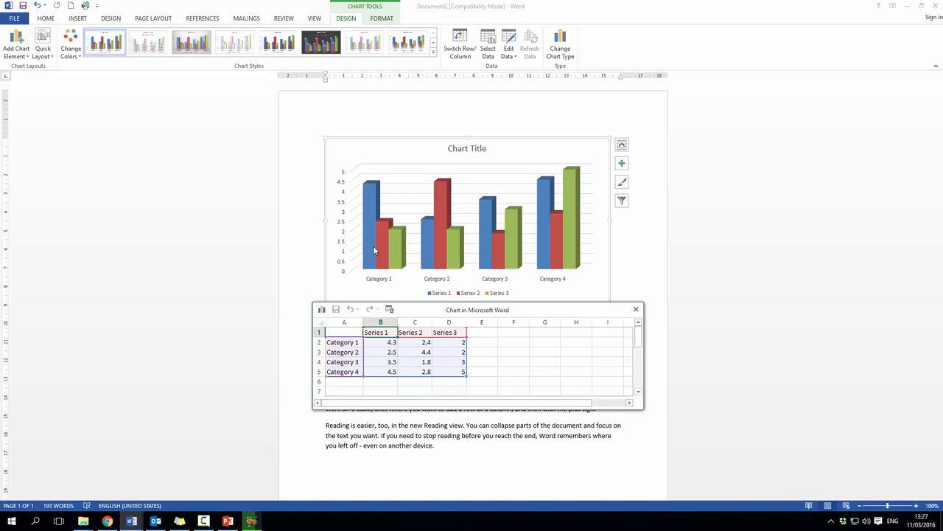
pyautogui.click(348, 343)
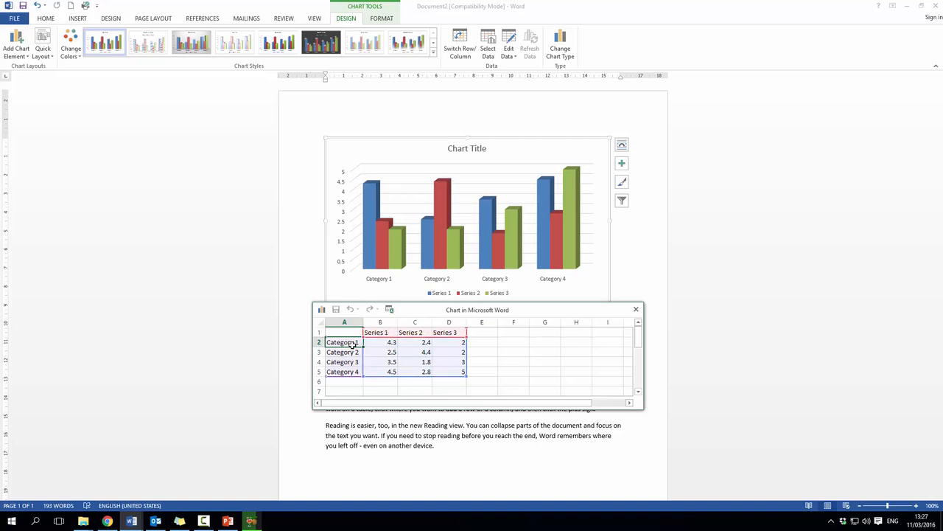
pyautogui.write('Hats')
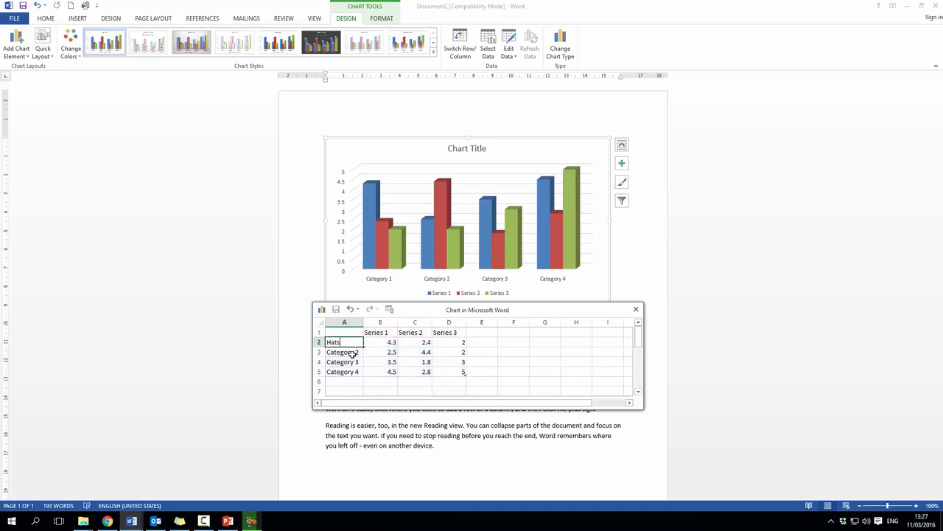
pyautogui.click(353, 352)
pyautogui.write('Ca')
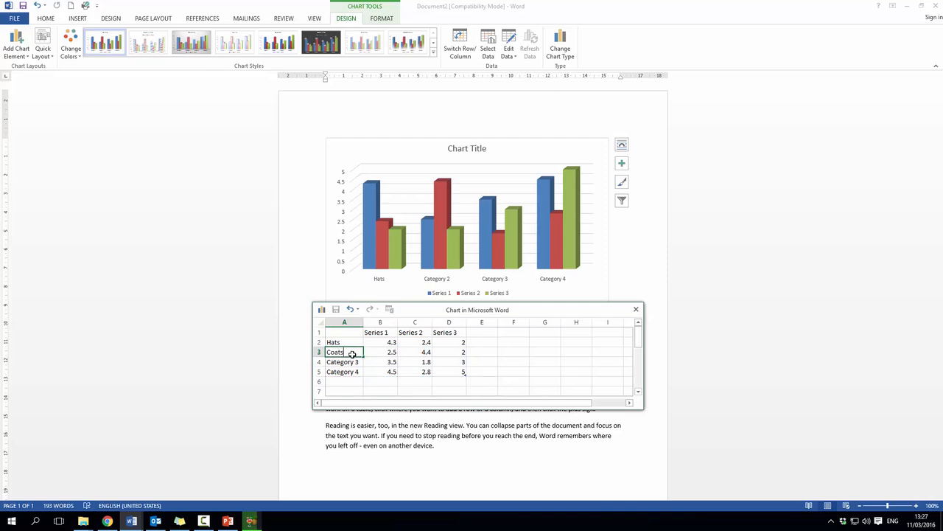
pyautogui.write('ats')
pyautogui.click(353, 362)
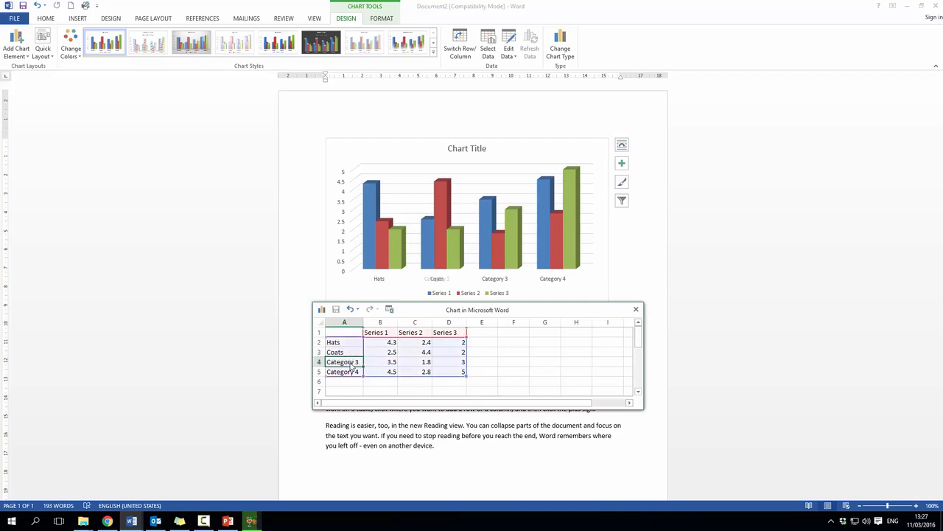
pyautogui.write('Shoes')
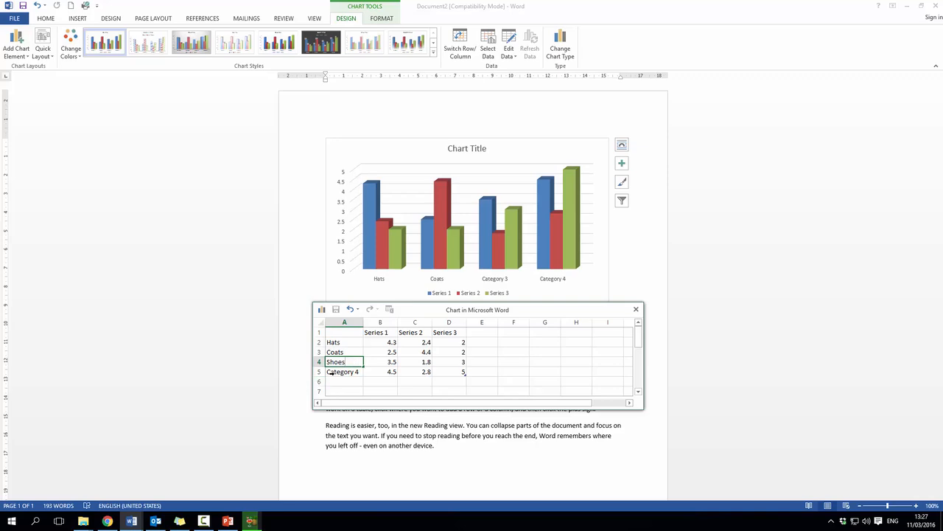
pyautogui.click(334, 372)
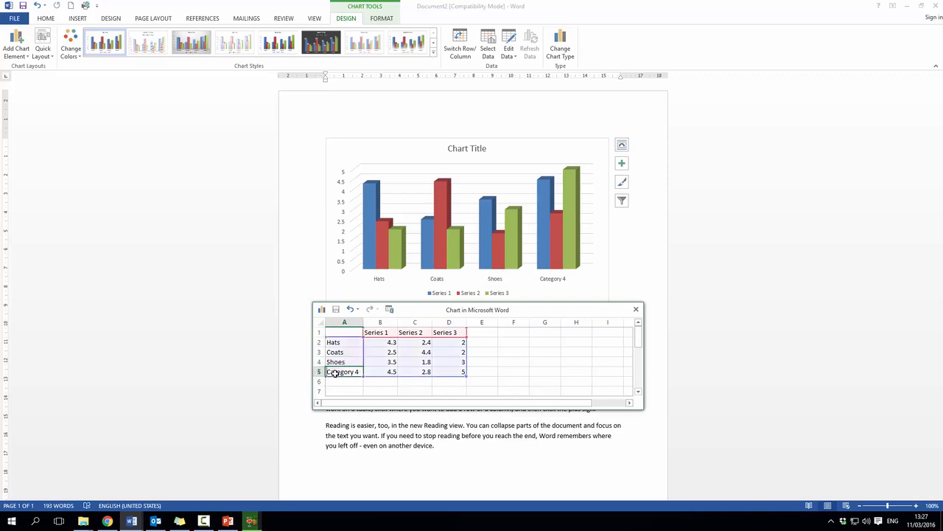
pyautogui.write('socks')
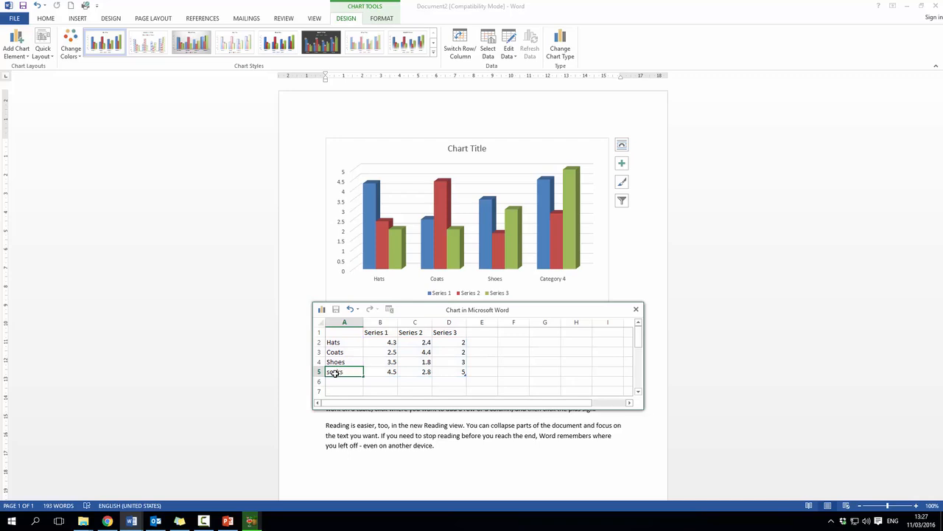
pyautogui.click(391, 345)
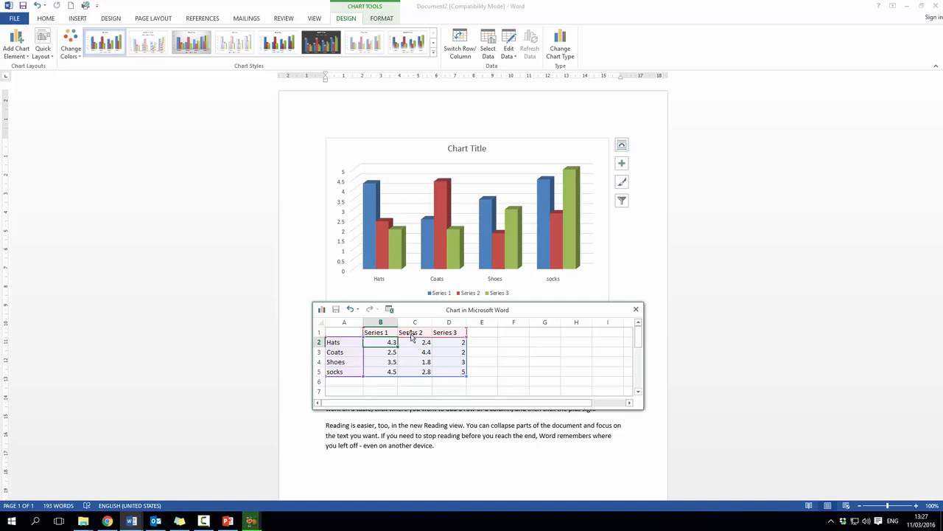
# Rename the three series headings in the chart's data sheet to Jan, Feb and March
pyautogui.click(387, 332)
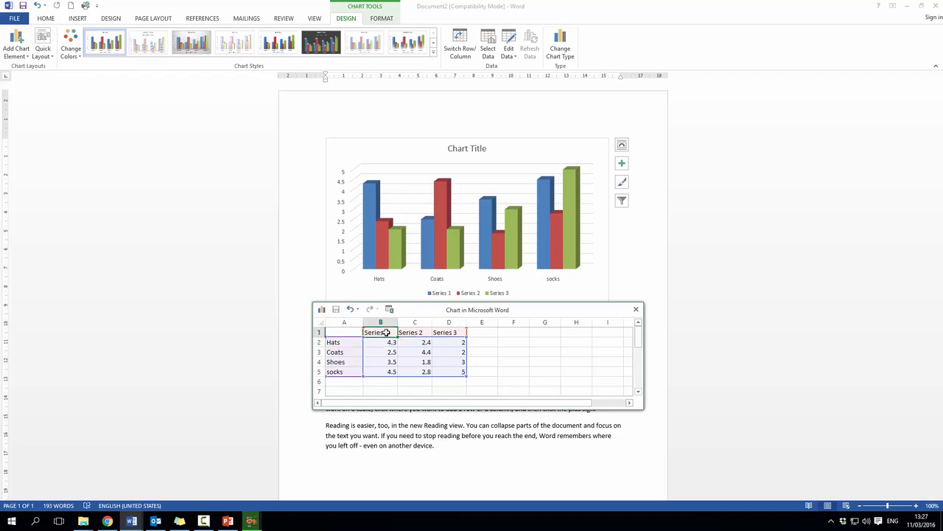
pyautogui.write('Jan')
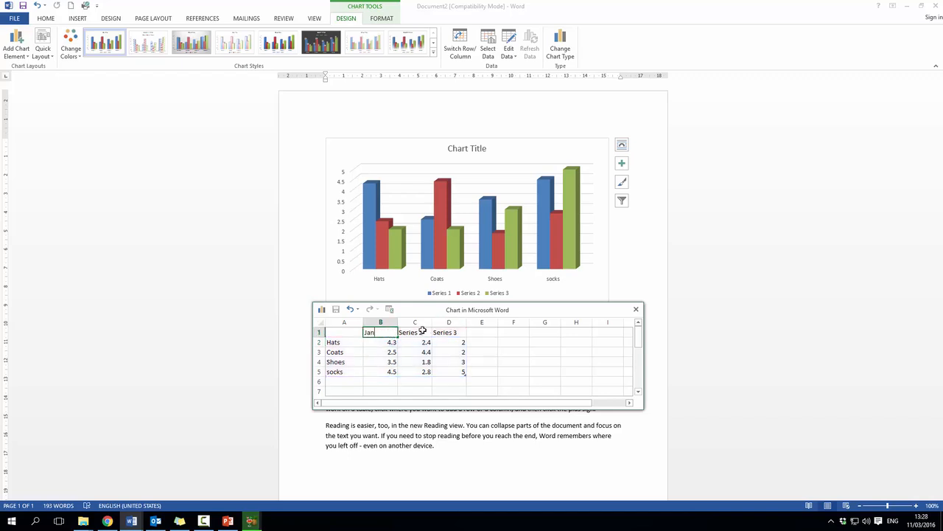
pyautogui.click(423, 331)
pyautogui.click(417, 332)
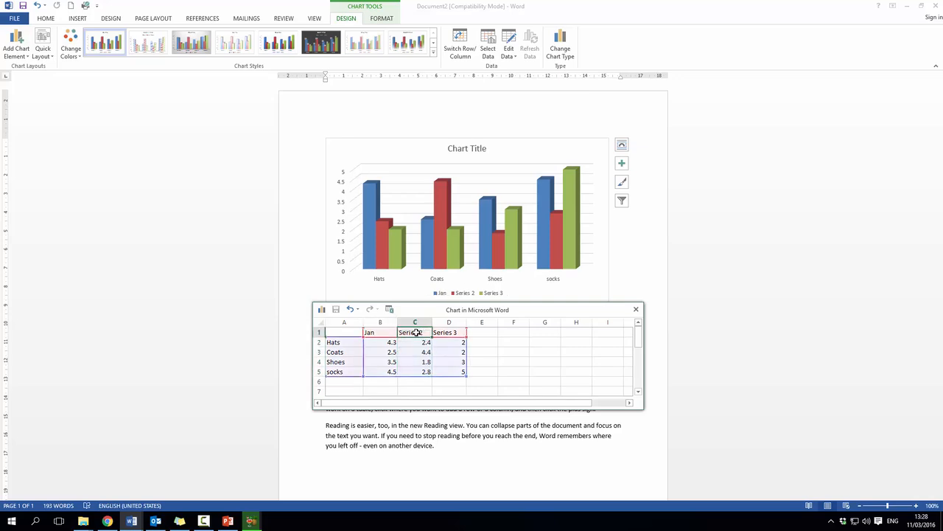
pyautogui.write('Feb')
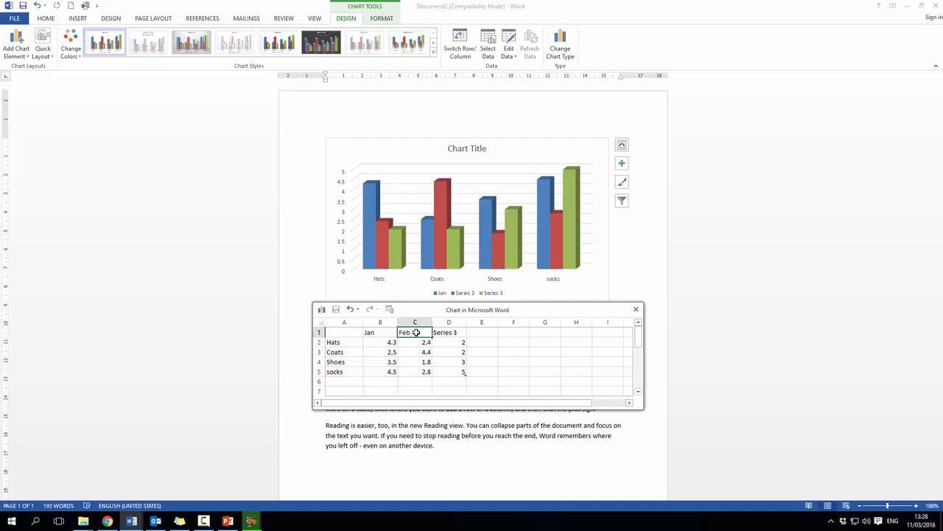
pyautogui.click(448, 333)
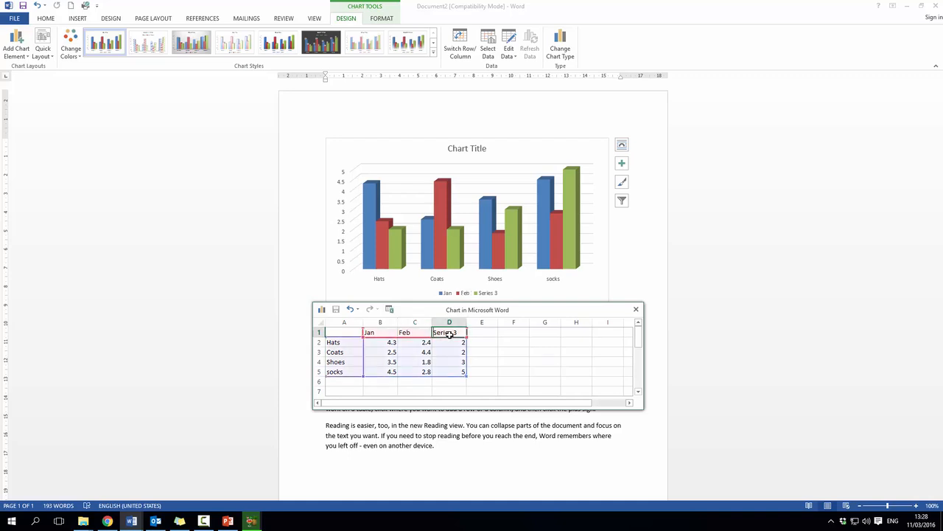
pyautogui.write('Mar')
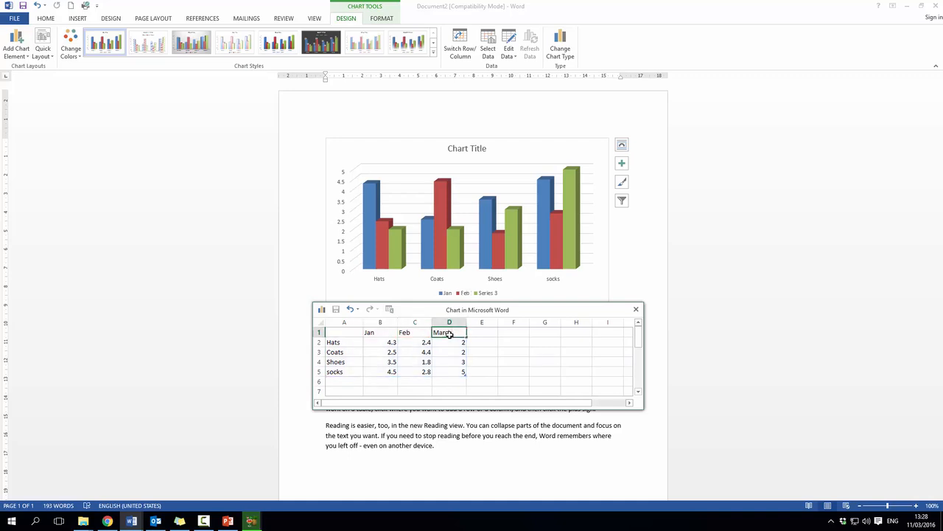
pyautogui.write('ch')
pyautogui.click(482, 352)
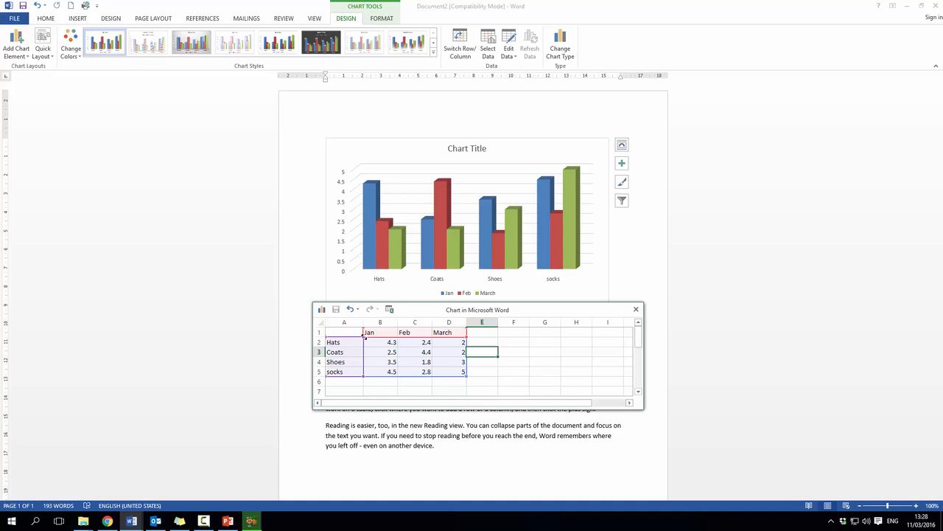
# Switch the chart's rows and columns so the months run along the horizontal axis
pyautogui.click(465, 59)
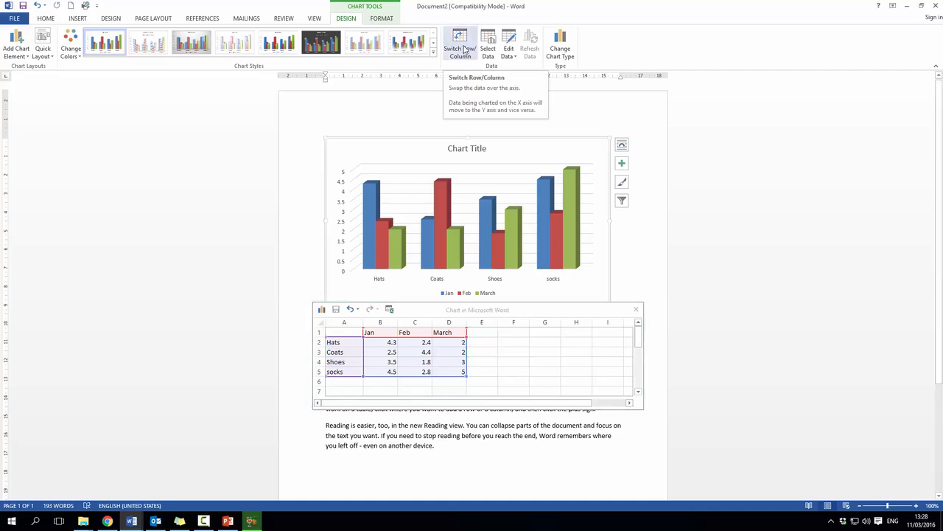
pyautogui.click(464, 50)
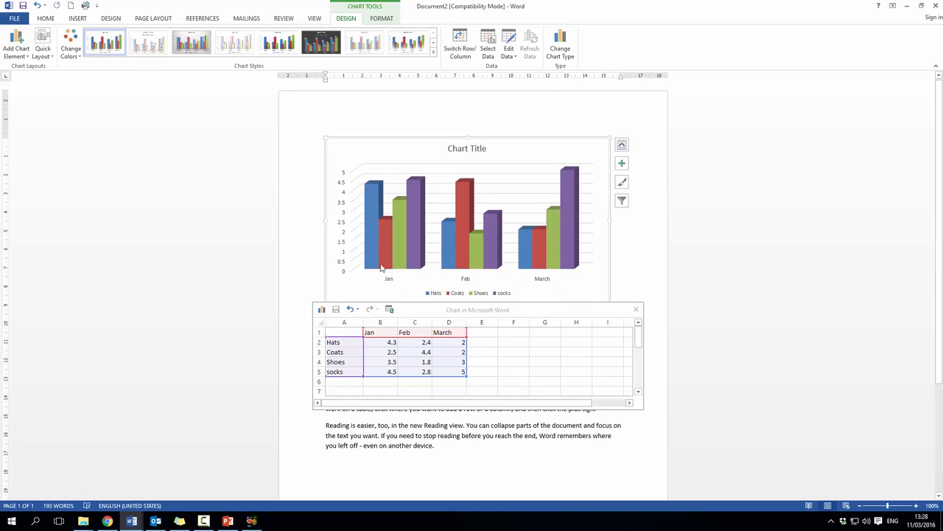
pyautogui.moveTo(412, 210)
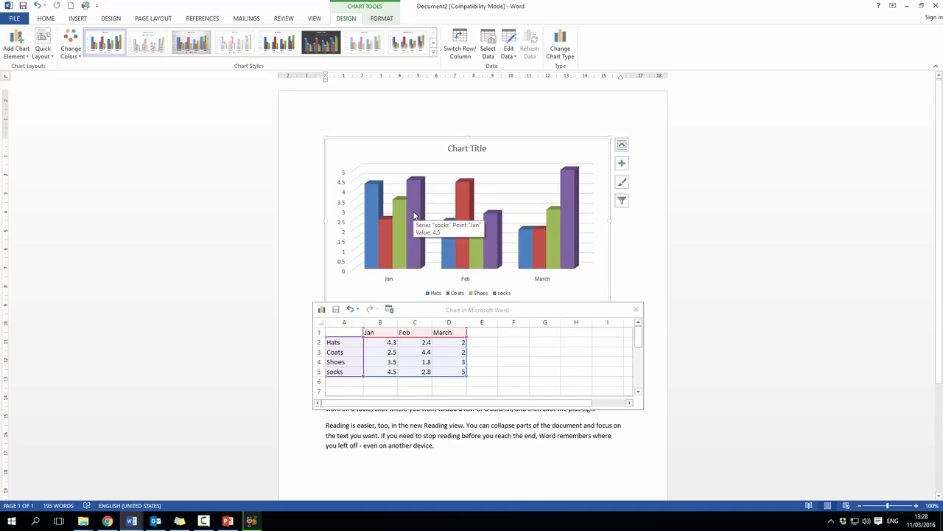
# Replace the chart's placeholder title with Sales
pyautogui.click(452, 149)
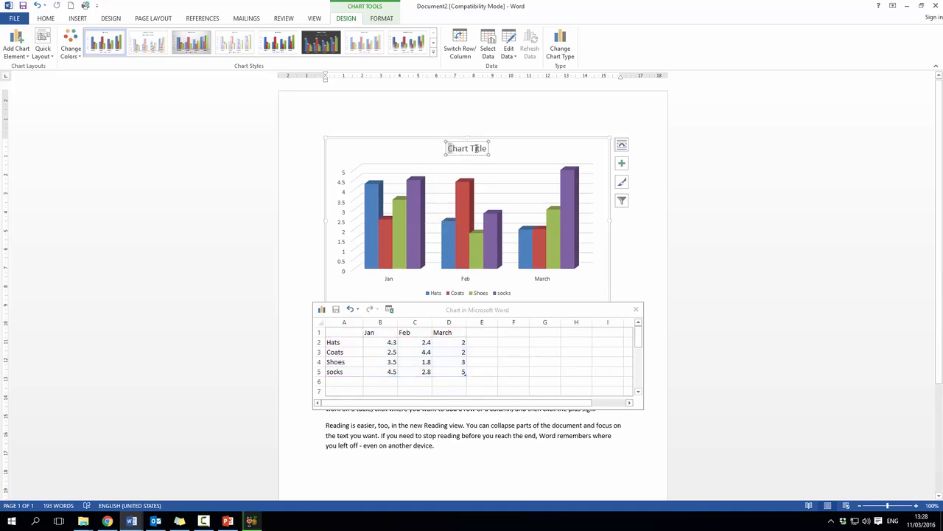
pyautogui.tripleClick(476, 148)
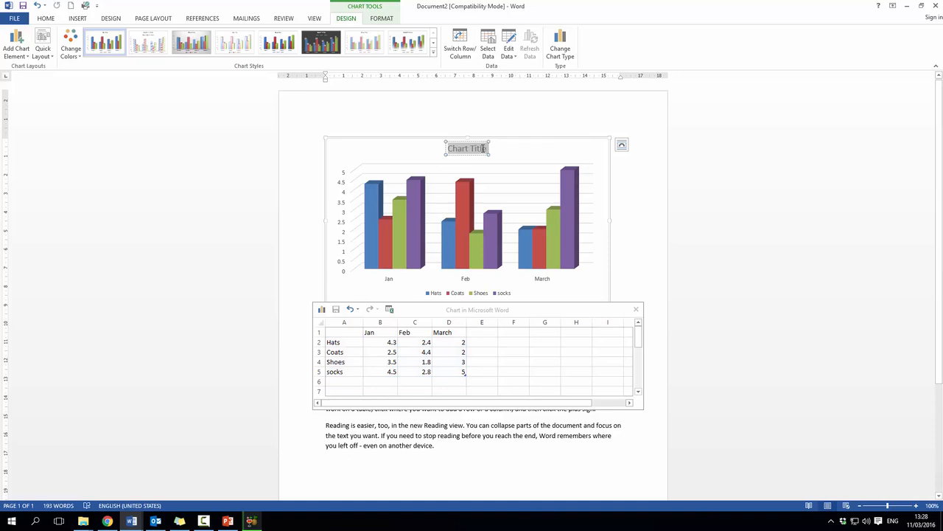
pyautogui.write('Sales')
pyautogui.click(518, 156)
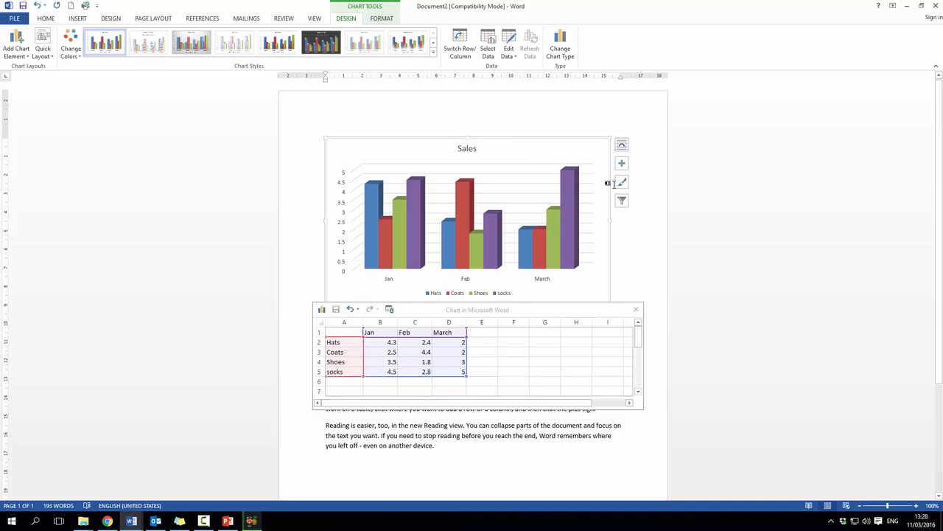
# Fill the background of the whole chart area with the medium blue theme colour
pyautogui.click(382, 20)
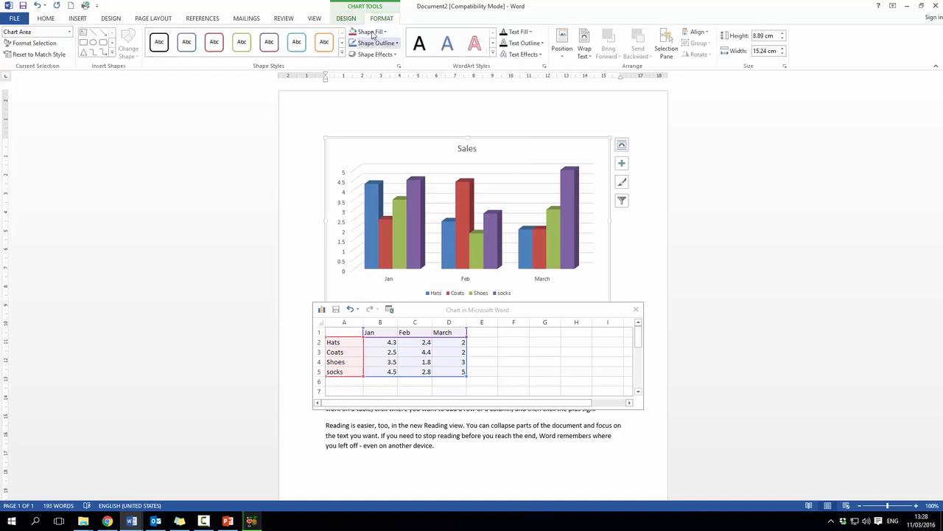
pyautogui.click(385, 33)
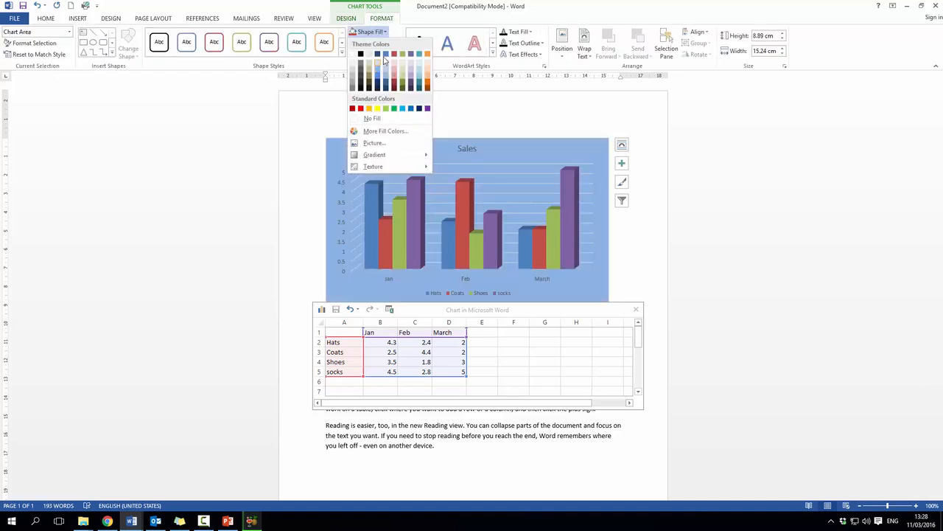
pyautogui.click(385, 59)
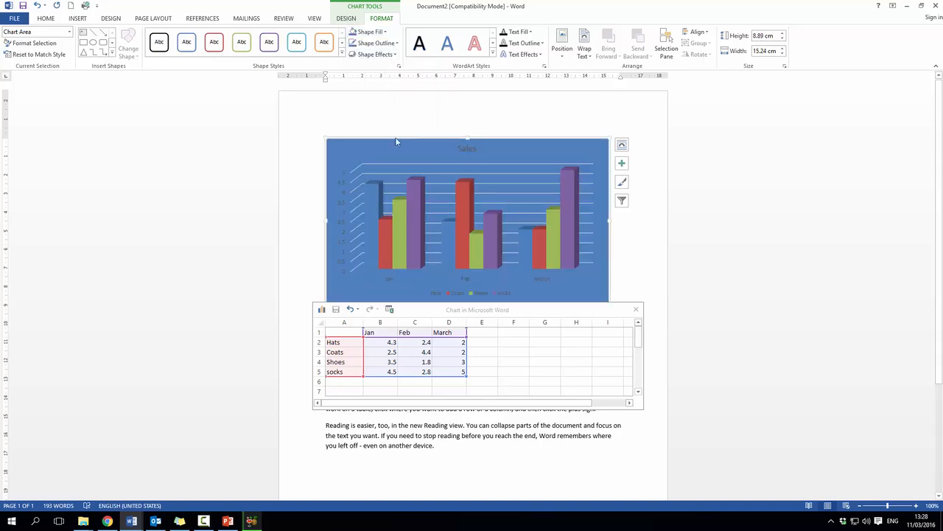
# Change the fill of the Hats series columns to standard yellow
pyautogui.click(385, 205)
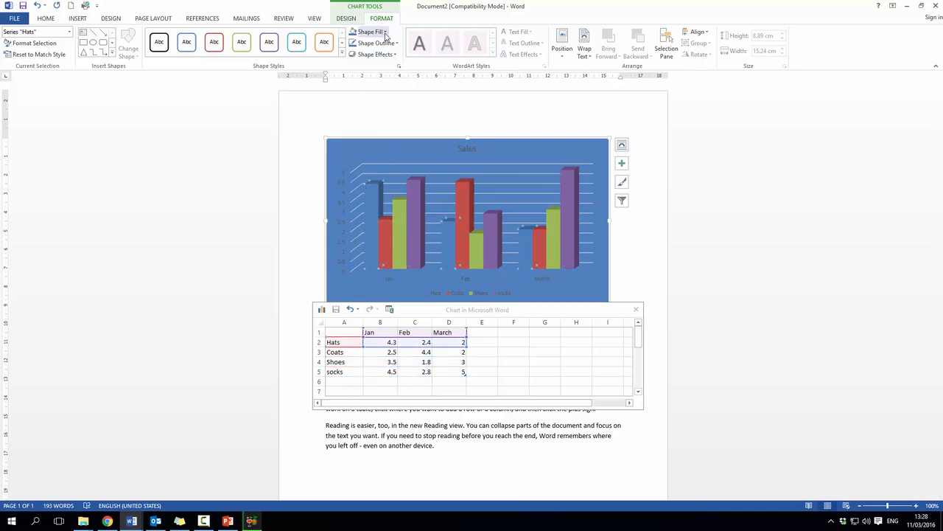
pyautogui.click(374, 32)
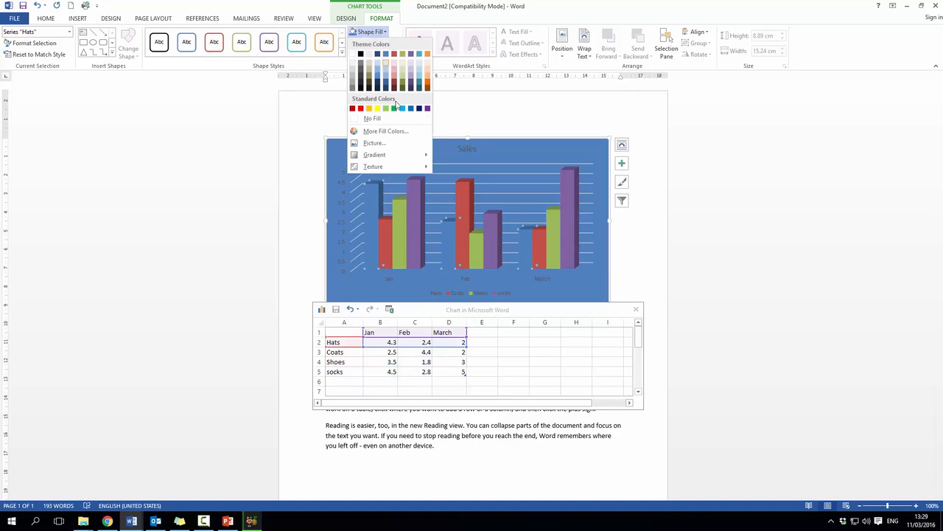
pyautogui.click(379, 110)
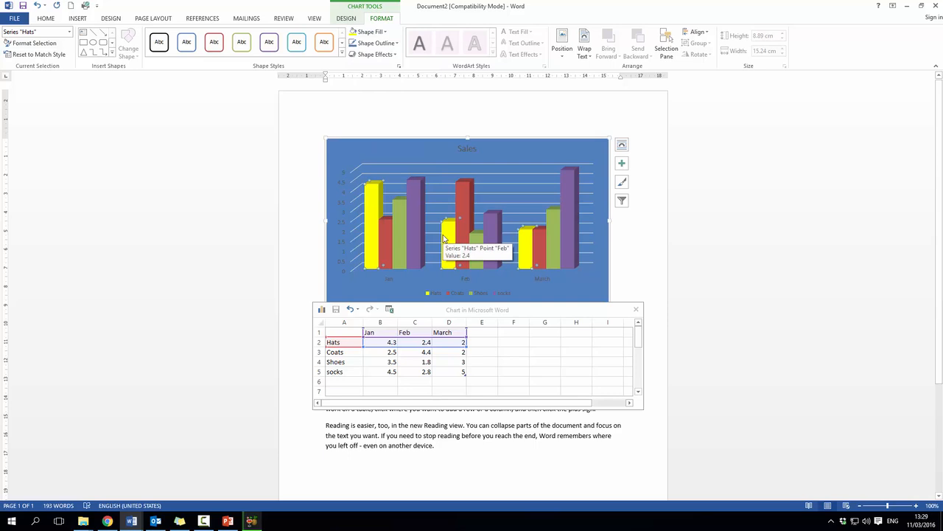
# Fill the chart's walls behind the columns with a light aqua theme colour after trying standard light green
pyautogui.click(525, 178)
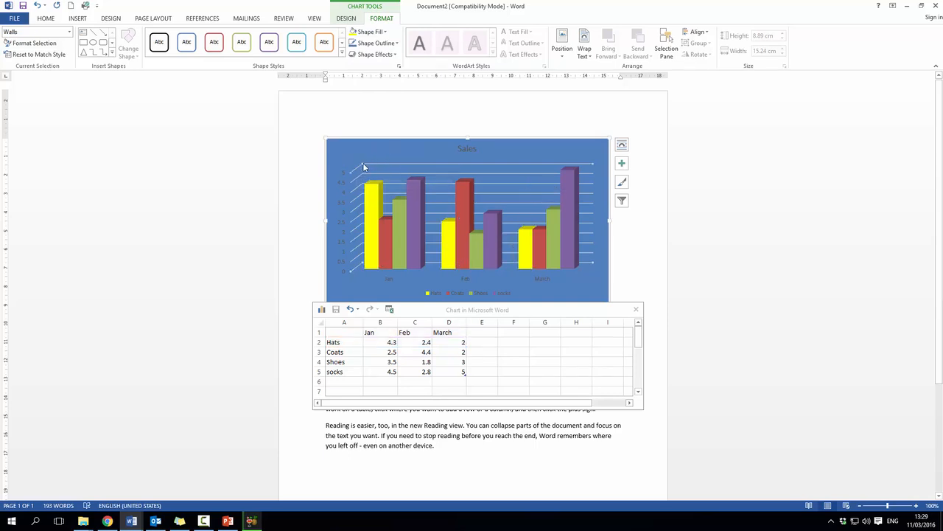
pyautogui.click(384, 32)
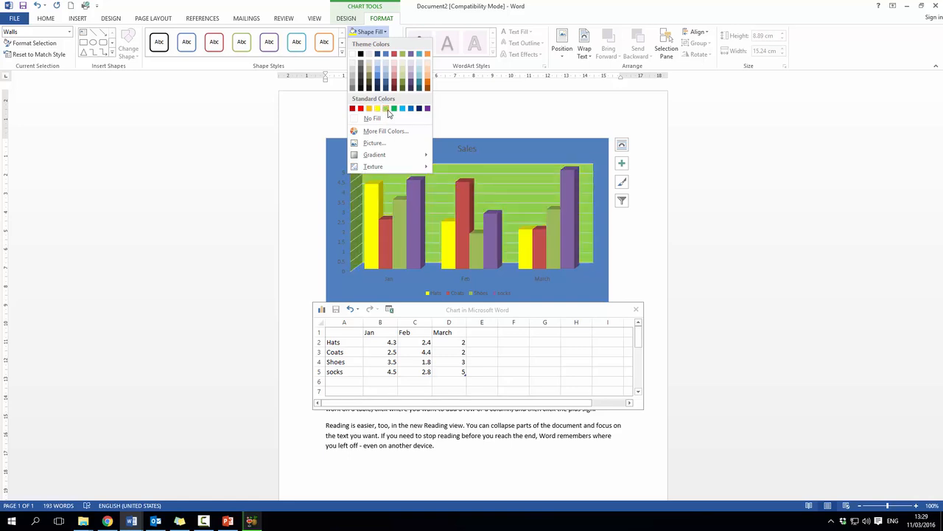
pyautogui.click(386, 109)
pyautogui.click(387, 32)
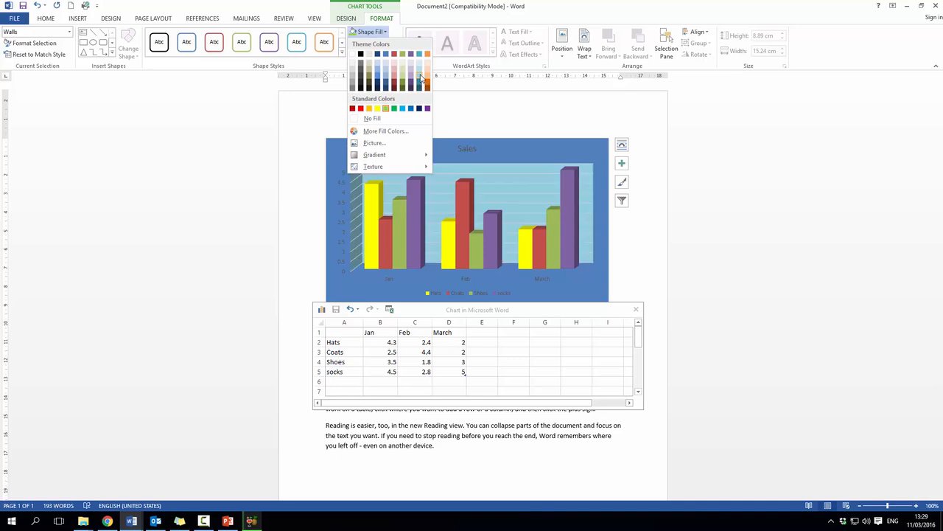
pyautogui.click(422, 77)
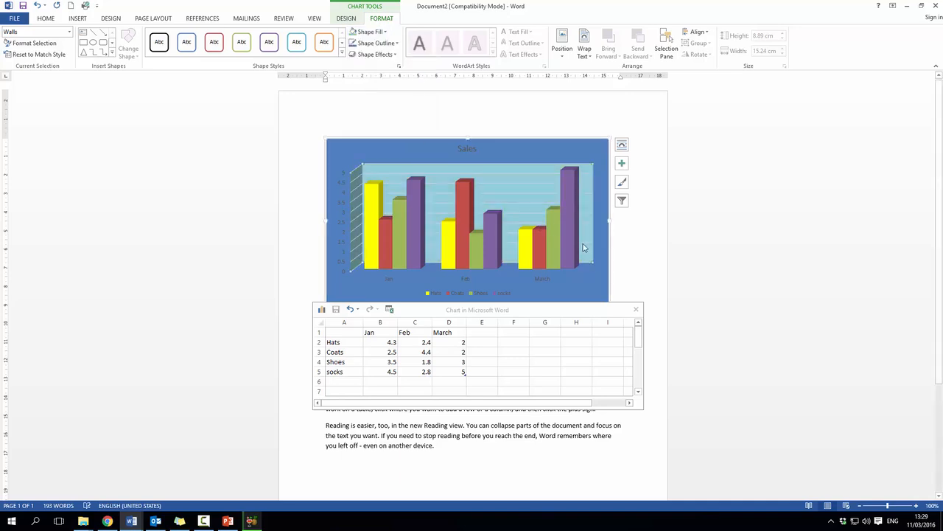
pyautogui.click(359, 178)
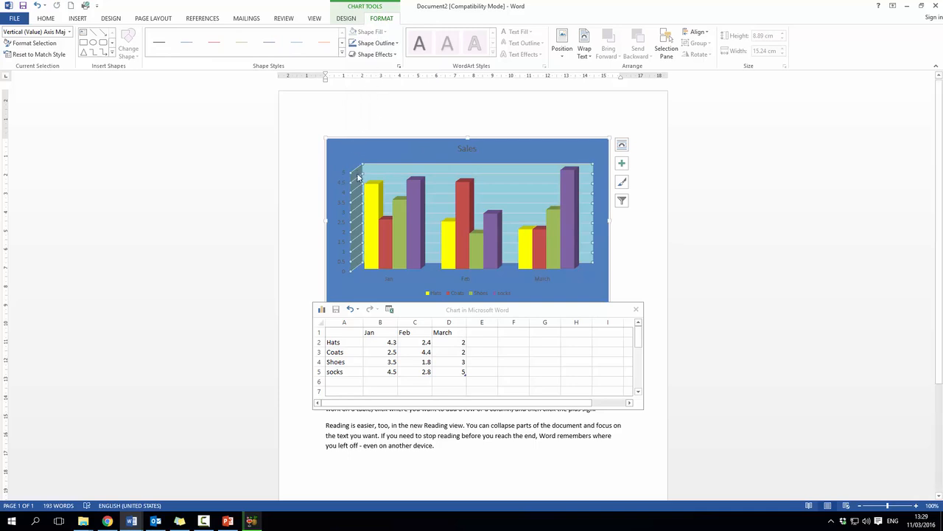
pyautogui.click(358, 177)
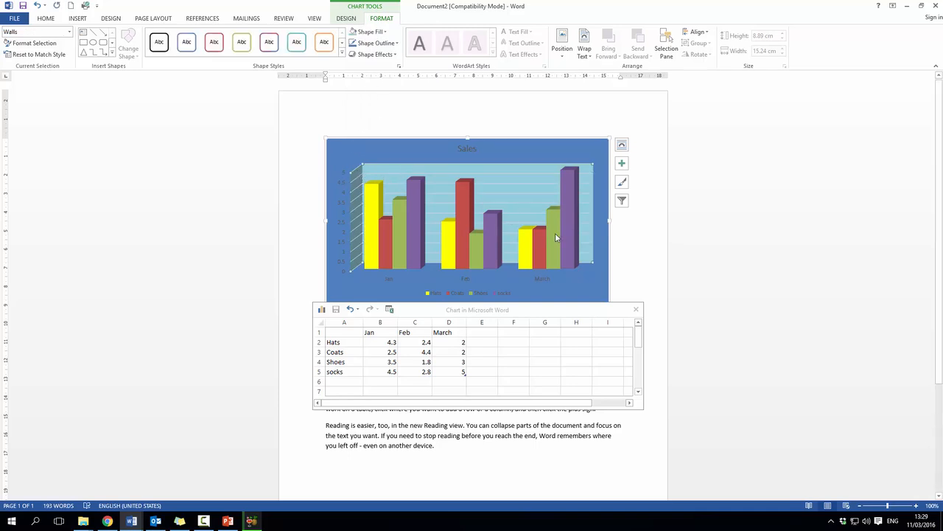
# Shrink the whole chart proportionally to about 8.33 cm high and 14.74 cm wide
pyautogui.scroll(-1, 549, 267)
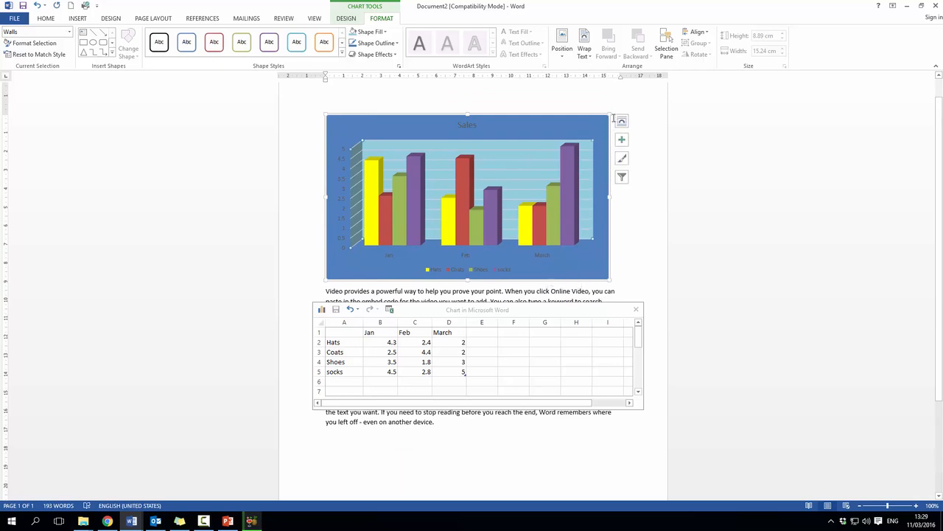
pyautogui.moveTo(610, 115)
pyautogui.mouseDown()
pyautogui.moveTo(512, 175)
pyautogui.moveTo(553, 143)
pyautogui.moveTo(627, 112)
pyautogui.moveTo(523, 181)
pyautogui.moveTo(599, 125)
pyautogui.mouseUp()
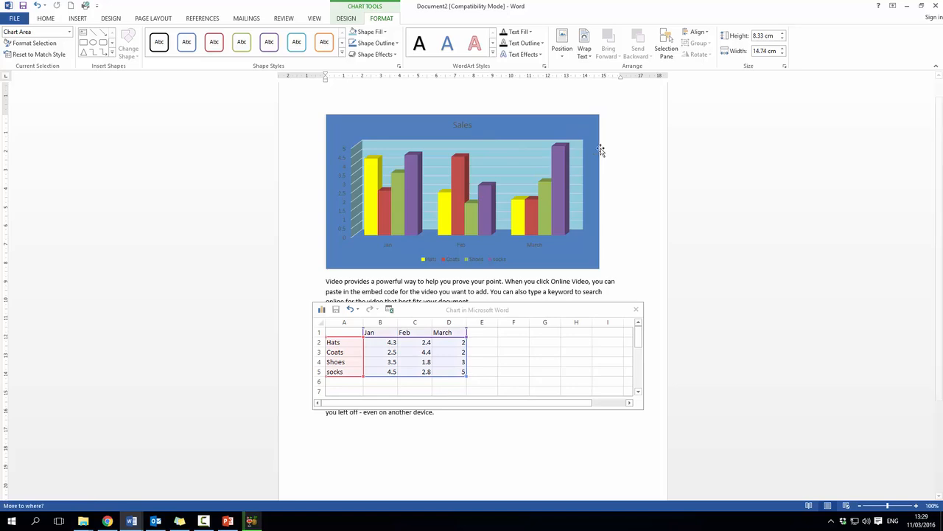
# Set the chart's text wrapping to Tight and move the chart up to the start of the page, above the text
pyautogui.click(613, 123)
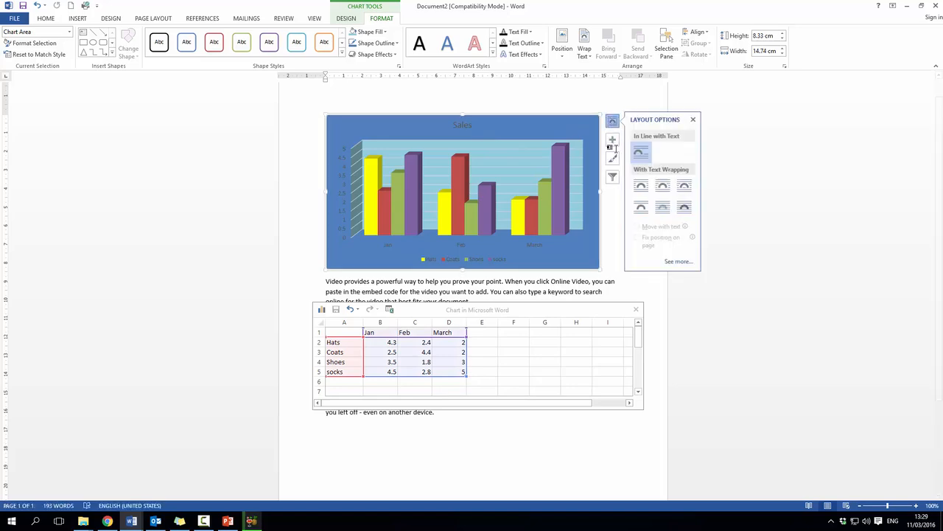
pyautogui.click(584, 51)
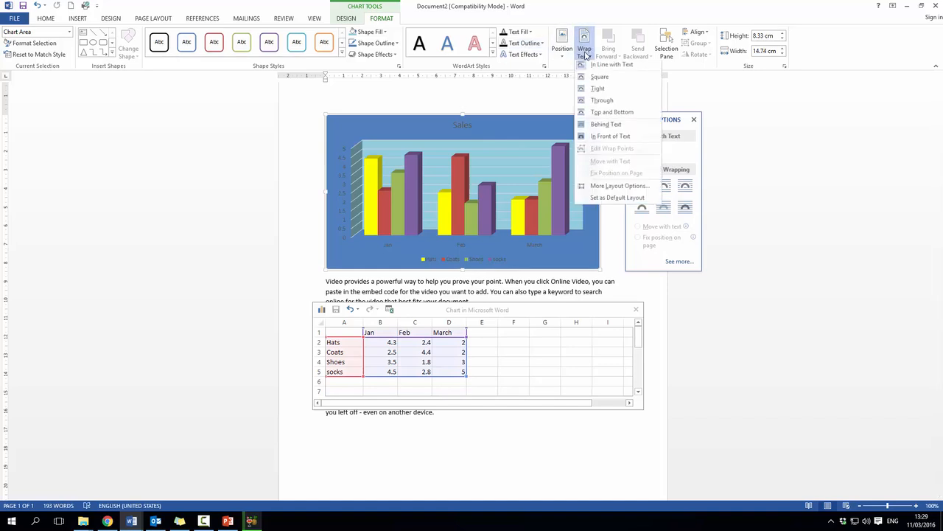
pyautogui.click(604, 93)
pyautogui.moveTo(586, 119); pyautogui.dragTo(572, 102)
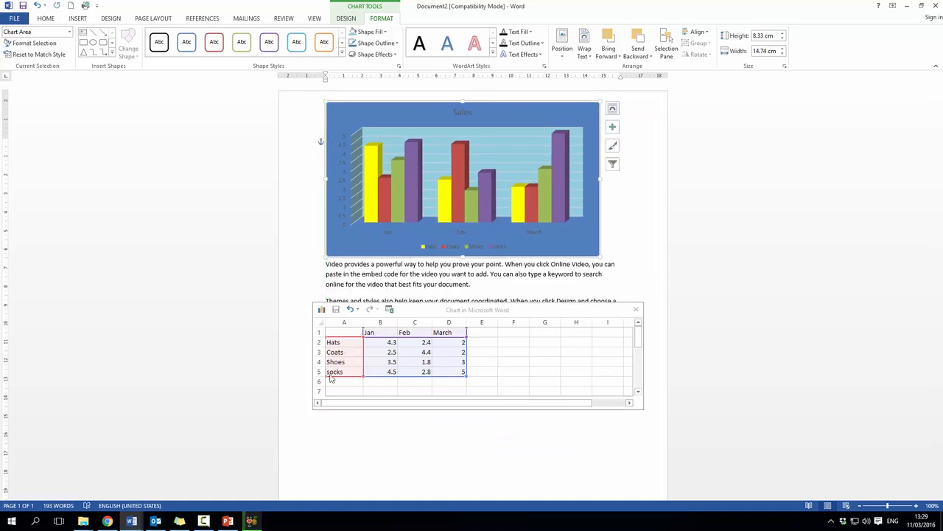
# Reduce the chart's data range to the Hats and Coats rows, and close the data sheet
pyautogui.click(465, 379)
pyautogui.click(467, 373)
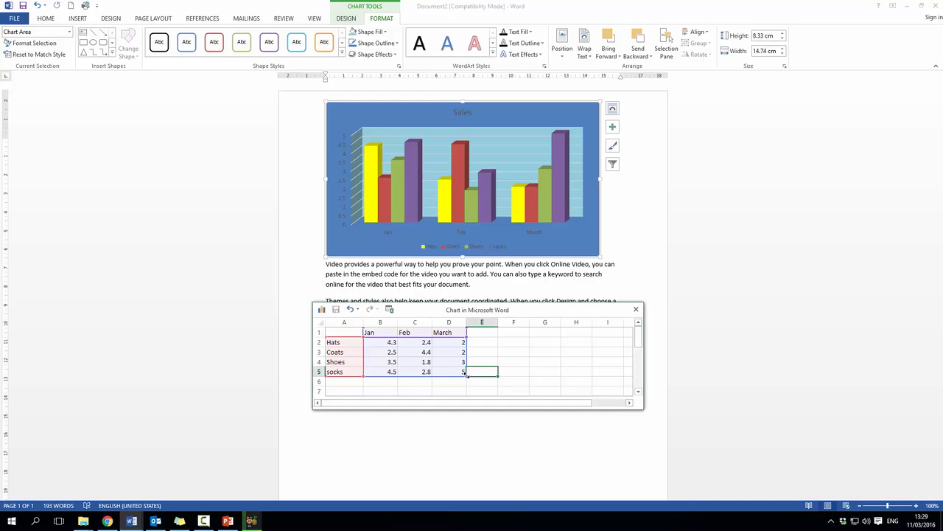
pyautogui.moveTo(464, 373); pyautogui.dragTo(461, 367)
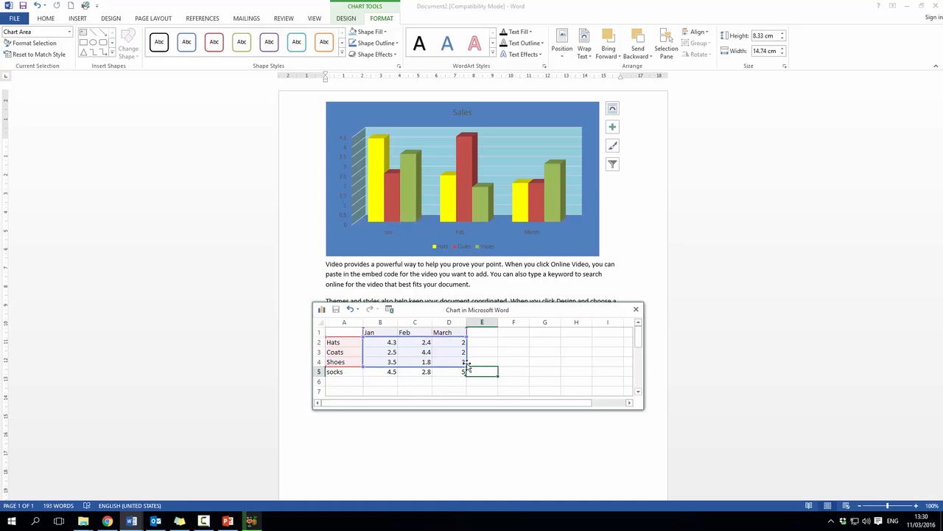
pyautogui.moveTo(464, 365)
pyautogui.mouseDown()
pyautogui.moveTo(477, 382)
pyautogui.moveTo(463, 354)
pyautogui.mouseUp()
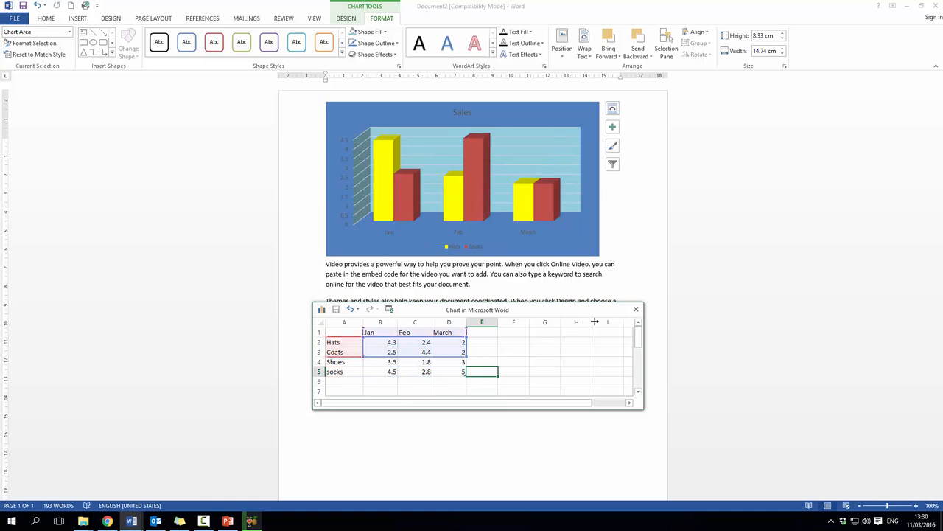
pyautogui.click(635, 310)
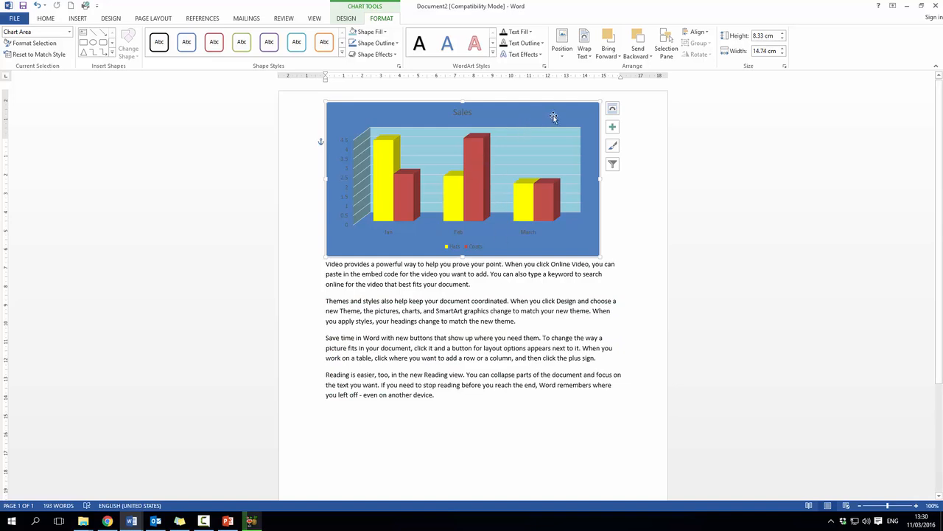
# Reopen the chart's data sheet, extend the data range to include the Shoes and socks rows, and close it
pyautogui.click(348, 21)
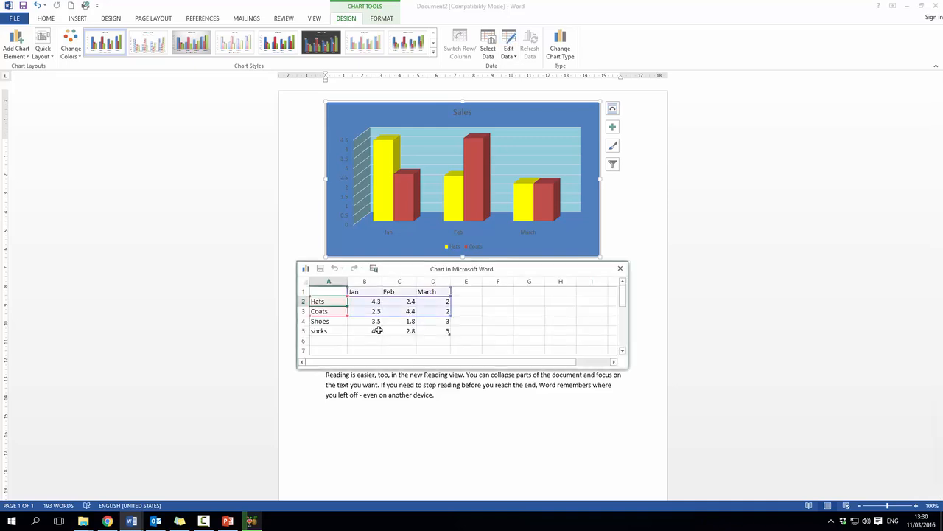
pyautogui.click(621, 268)
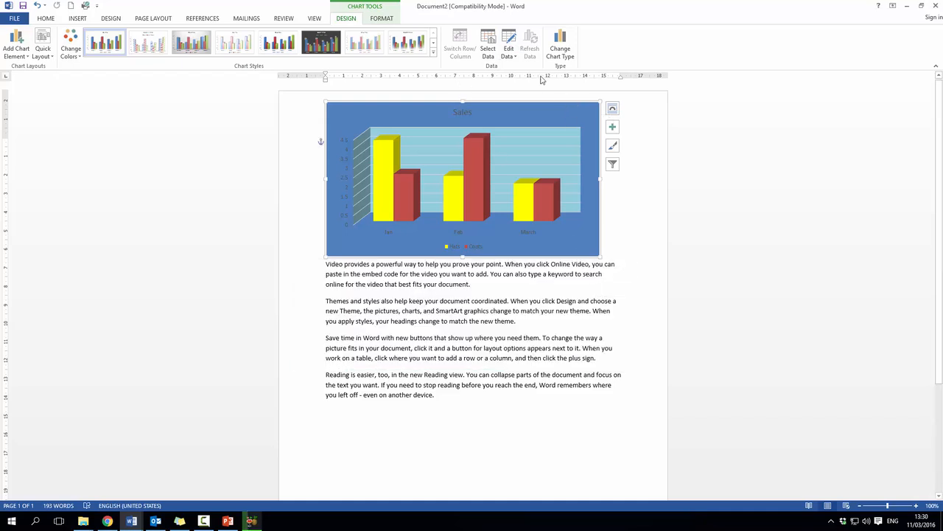
pyautogui.click(508, 38)
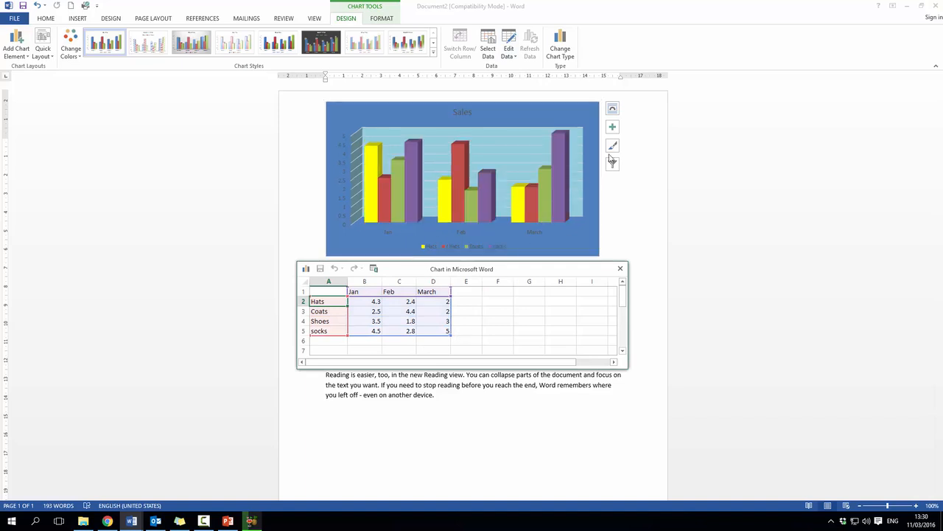
pyautogui.click(620, 269)
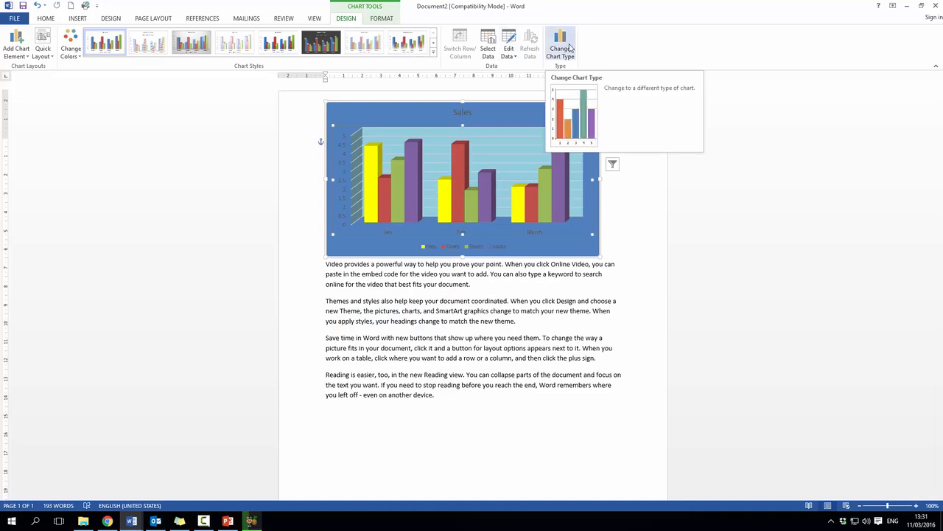
# Change the chart type to a basic Line chart
pyautogui.click(566, 45)
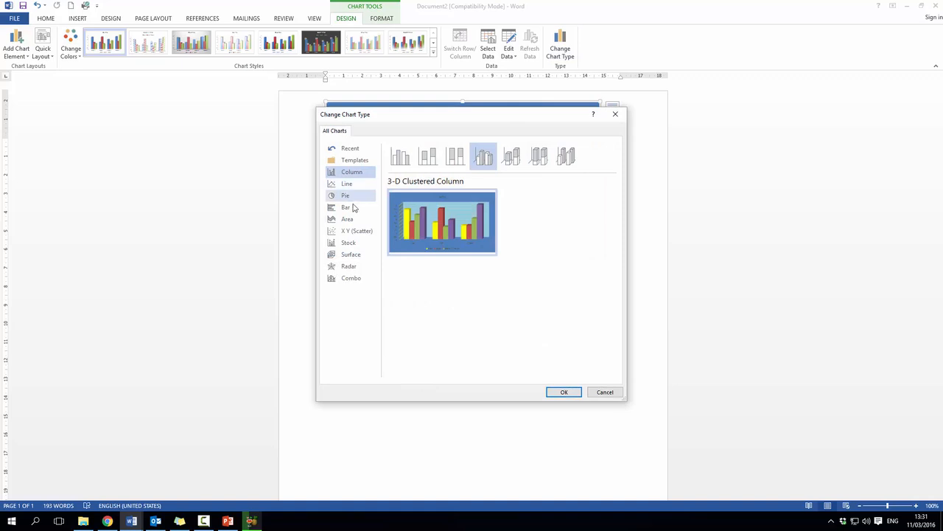
pyautogui.click(346, 184)
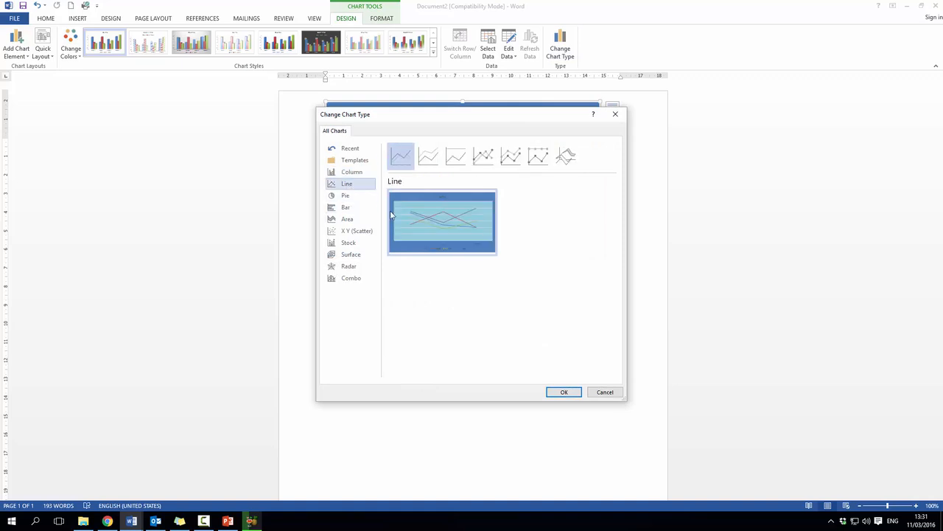
pyautogui.click(575, 392)
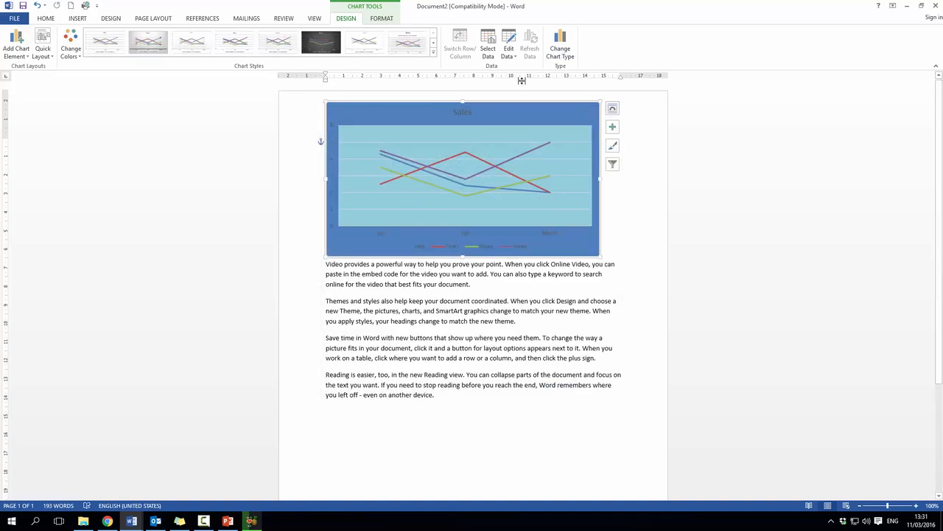
# Change the chart type to Clustered Bar
pyautogui.click(560, 44)
pyautogui.click(345, 209)
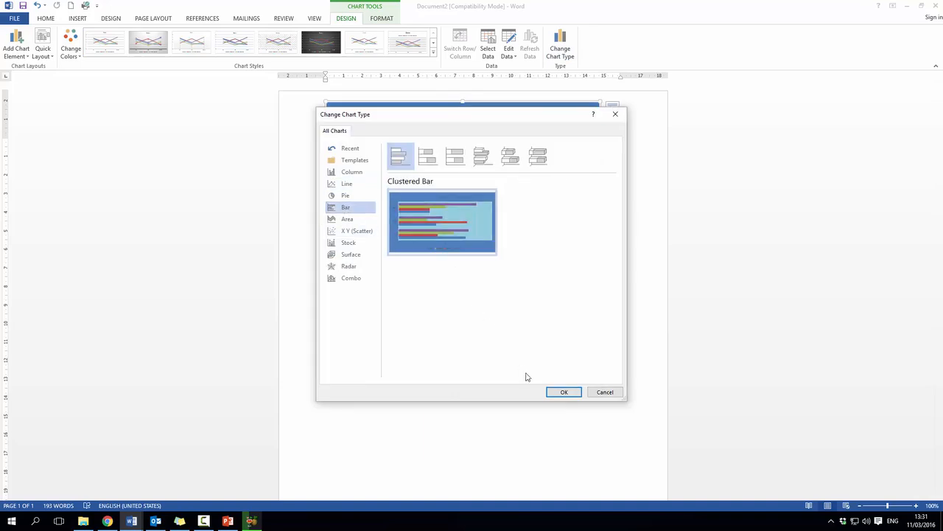
pyautogui.click(562, 391)
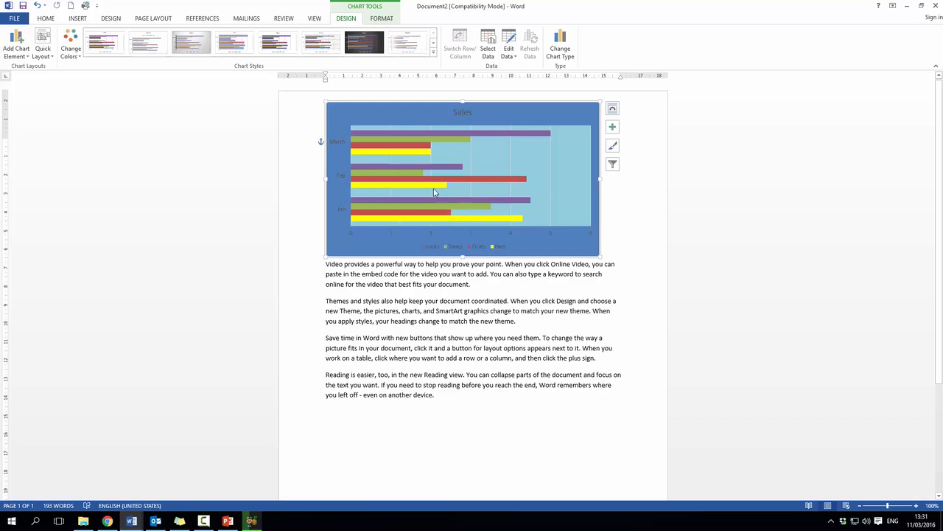
pyautogui.moveTo(435, 191)
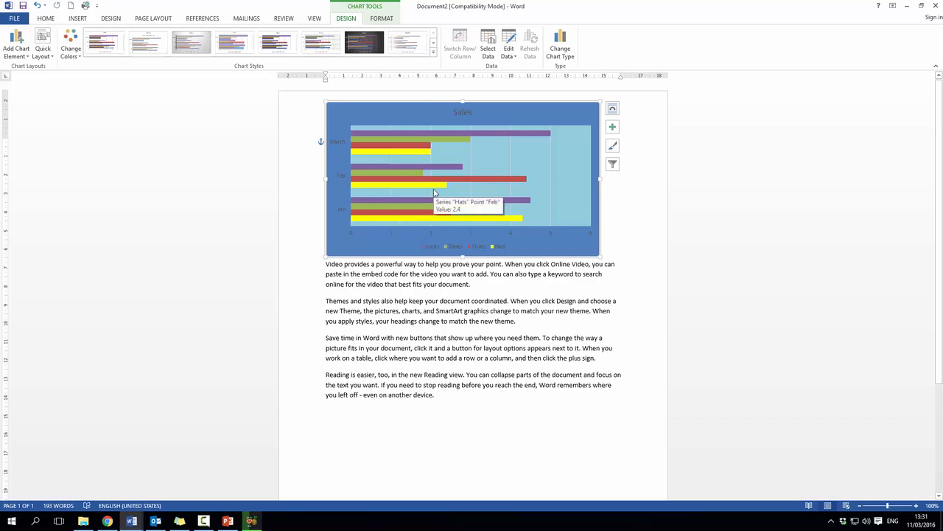